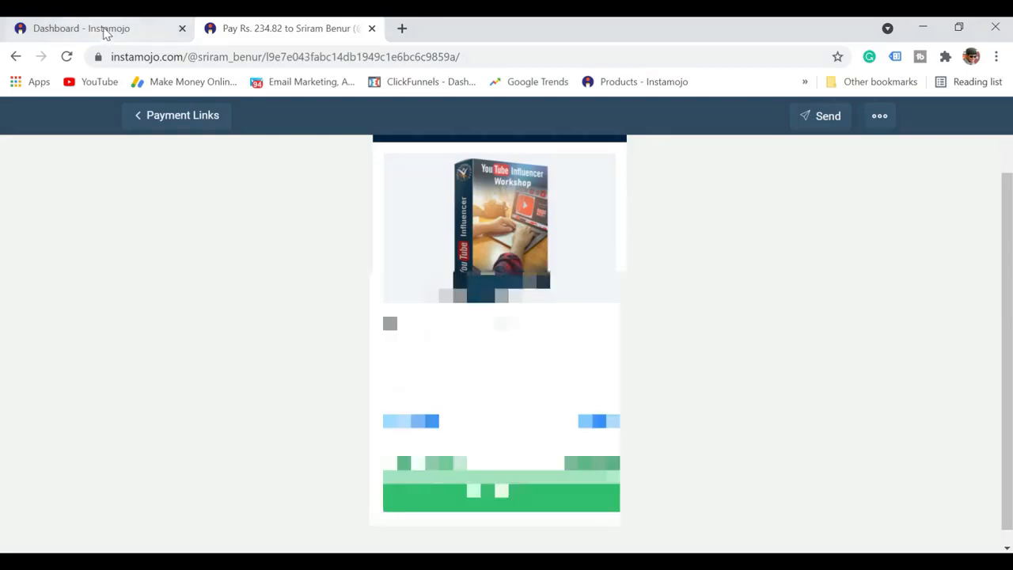
Start a new payment link of the Smart Link type with the purpose of payment "YouTube Influencer Workshop2".
click(106, 32)
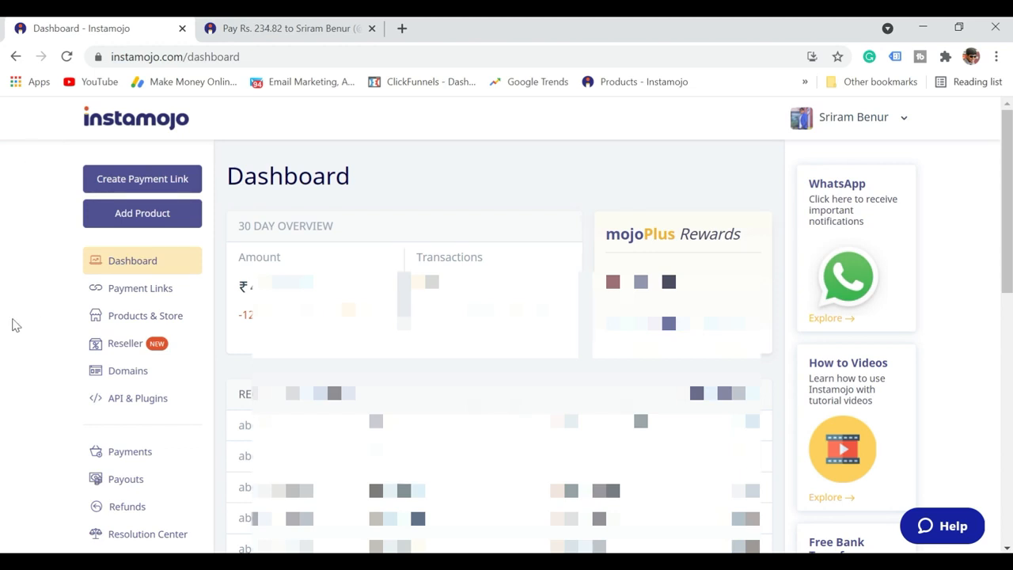
click(133, 181)
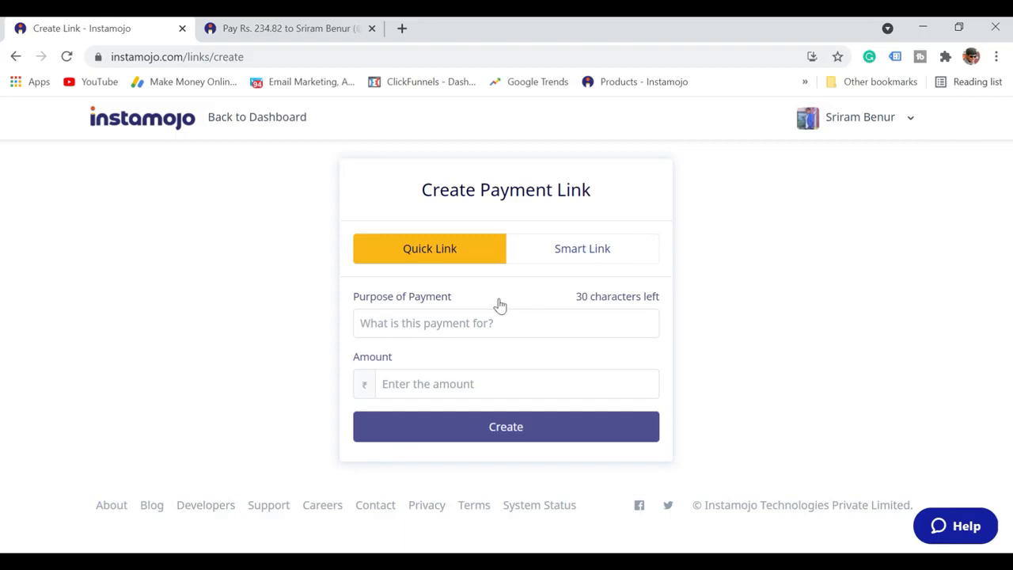
click(582, 256)
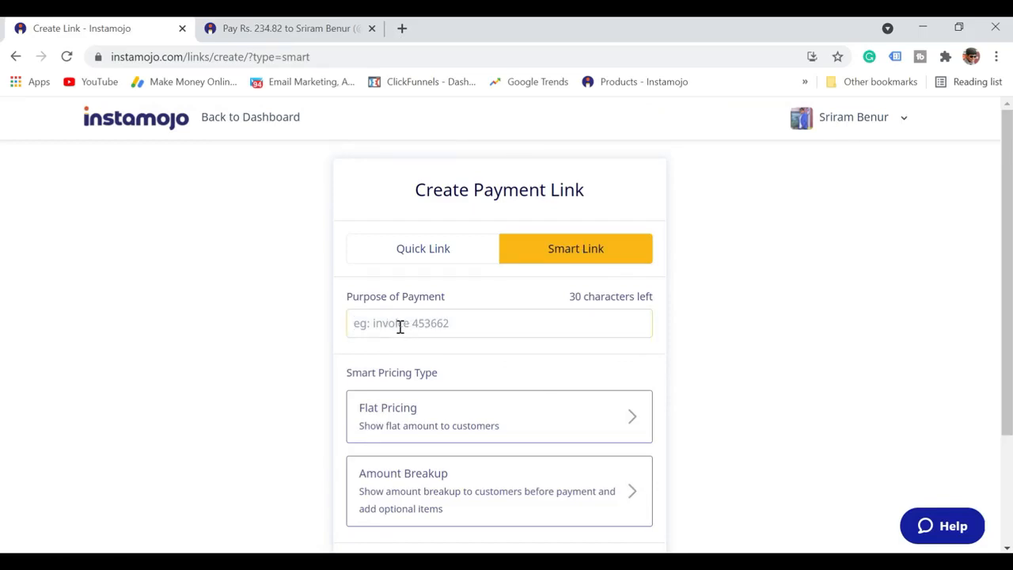
text(YouTube Influencer Workshop)
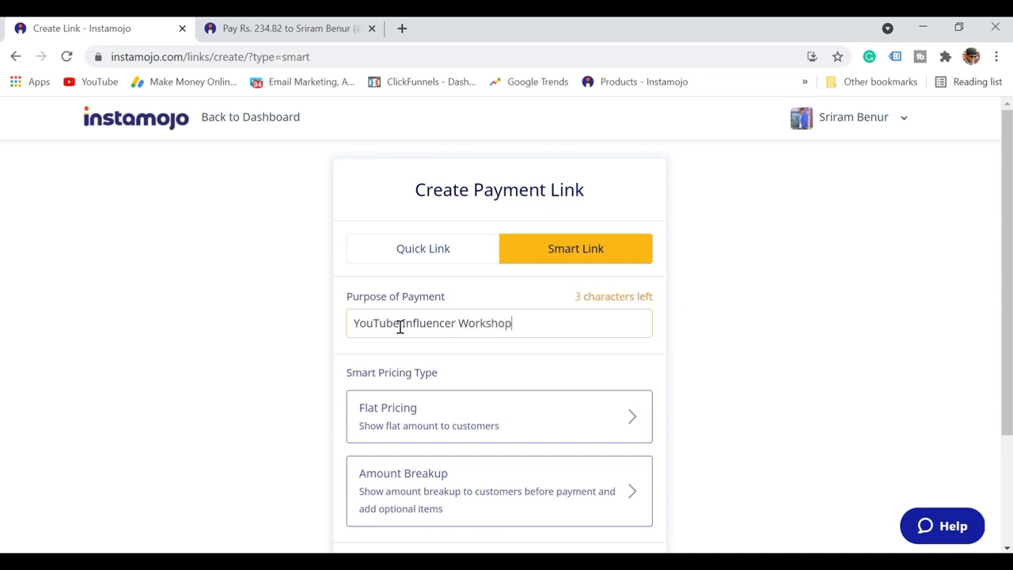
text( - Test)
key(BackSpace)
key(BackSpace)
key(BackSpace)
key(BackSpace)
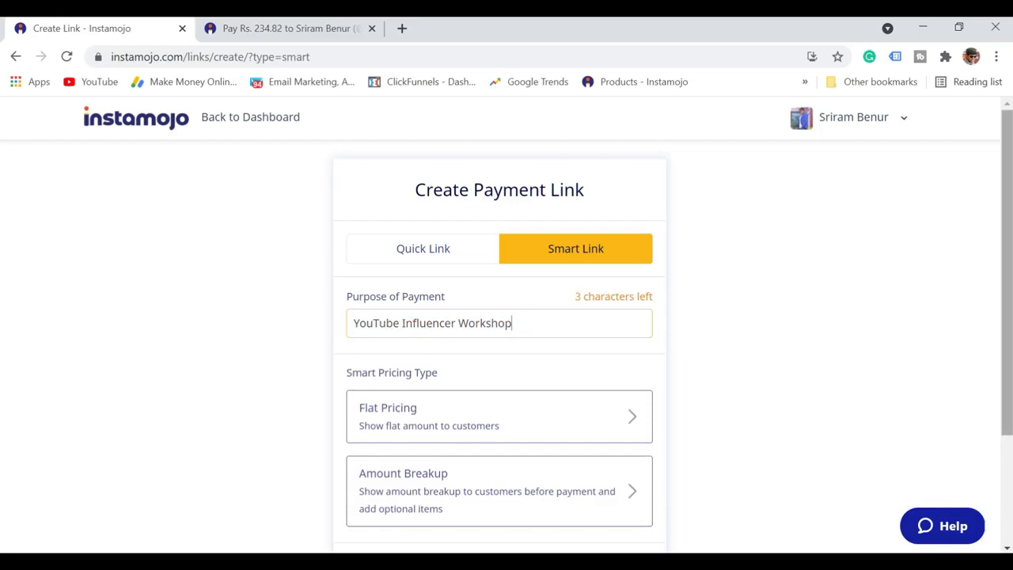
text(2)
Choose Amount Breakup as the smart pricing type and enter the first item as "Workshop" with an amount of 200.
scroll(734, 385, down, 2)
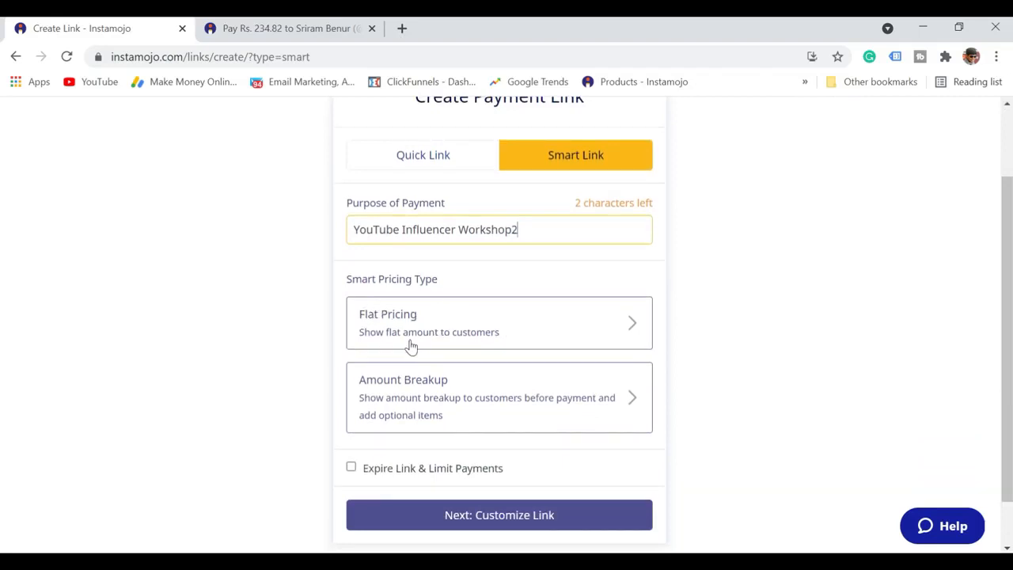
click(465, 335)
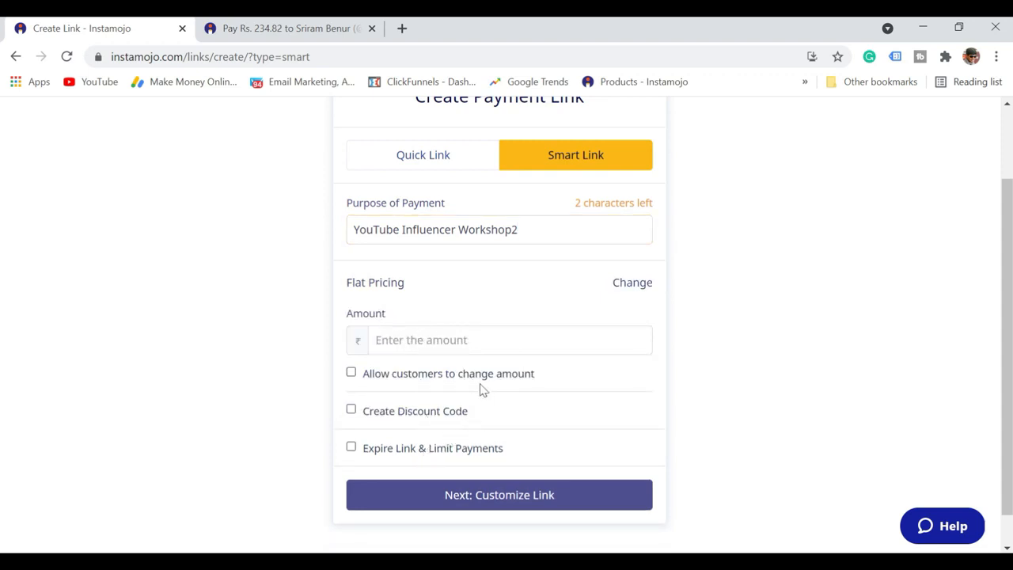
click(628, 285)
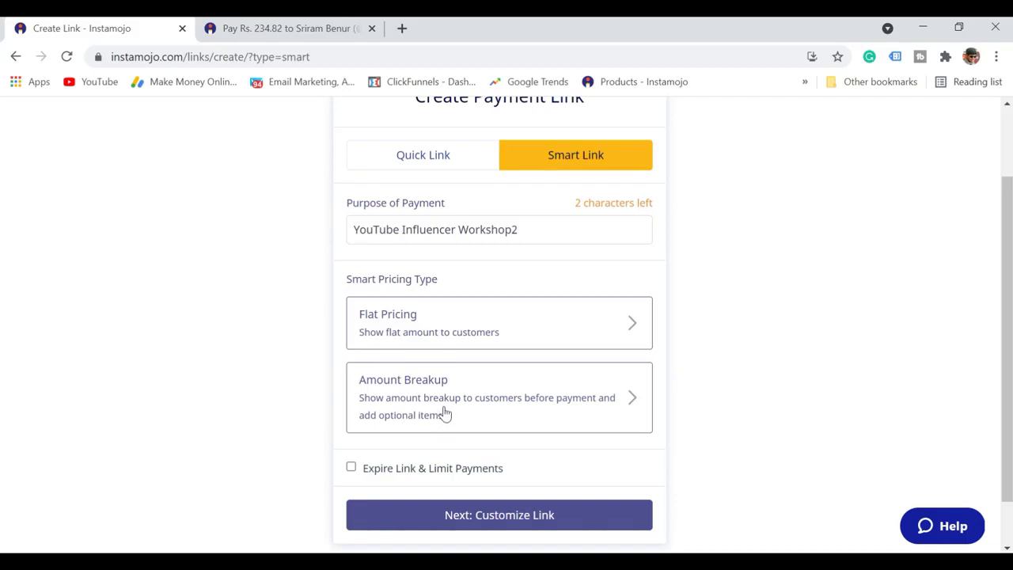
click(514, 402)
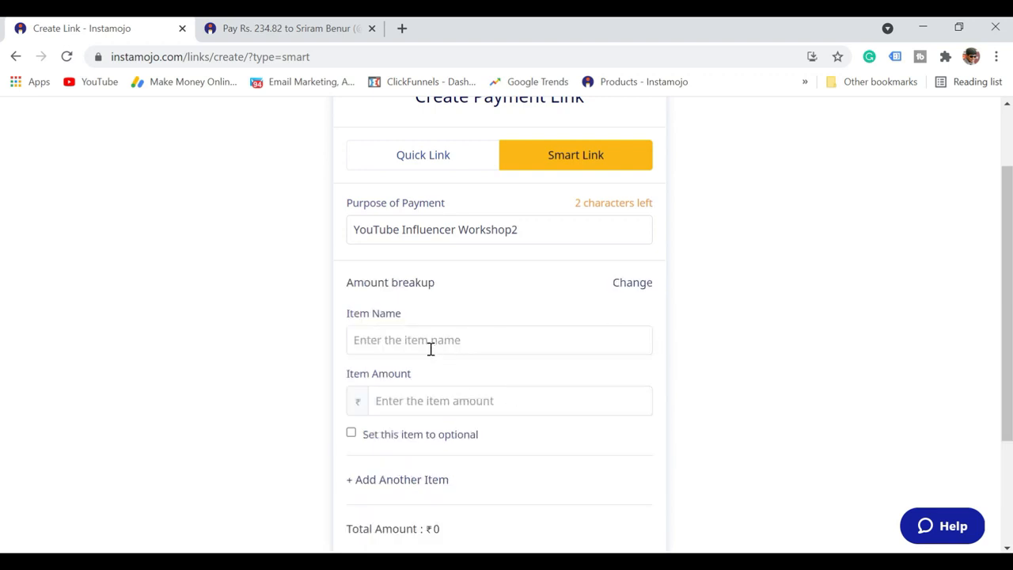
click(400, 341)
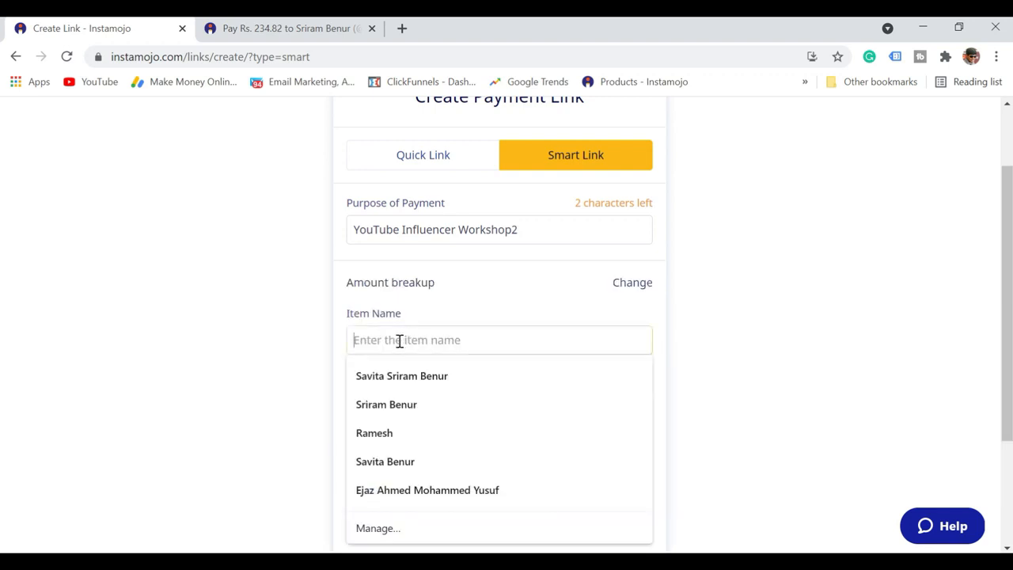
text(Wo)
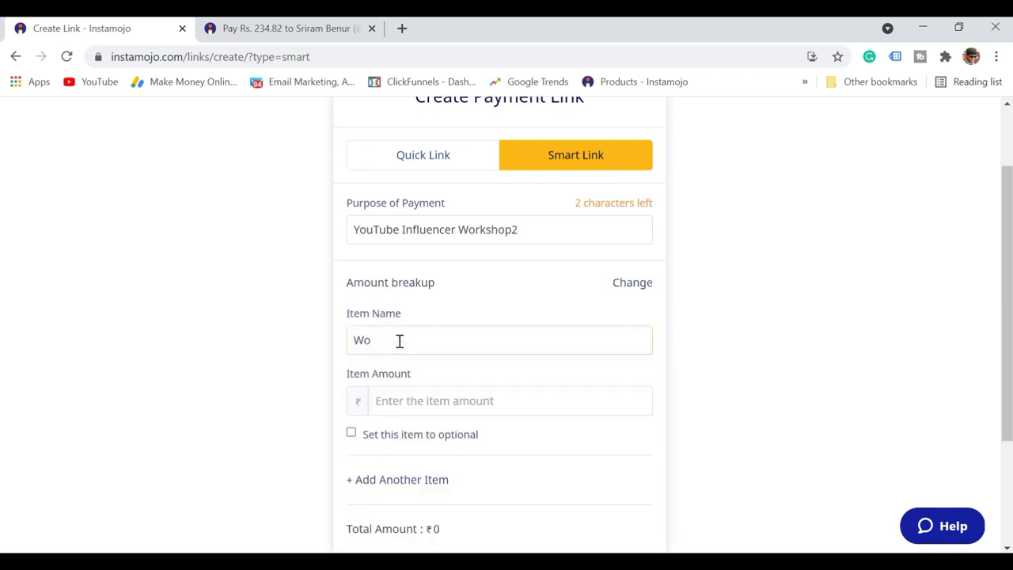
text(rkshop)
click(403, 393)
text(2000)
key(BackSpace)
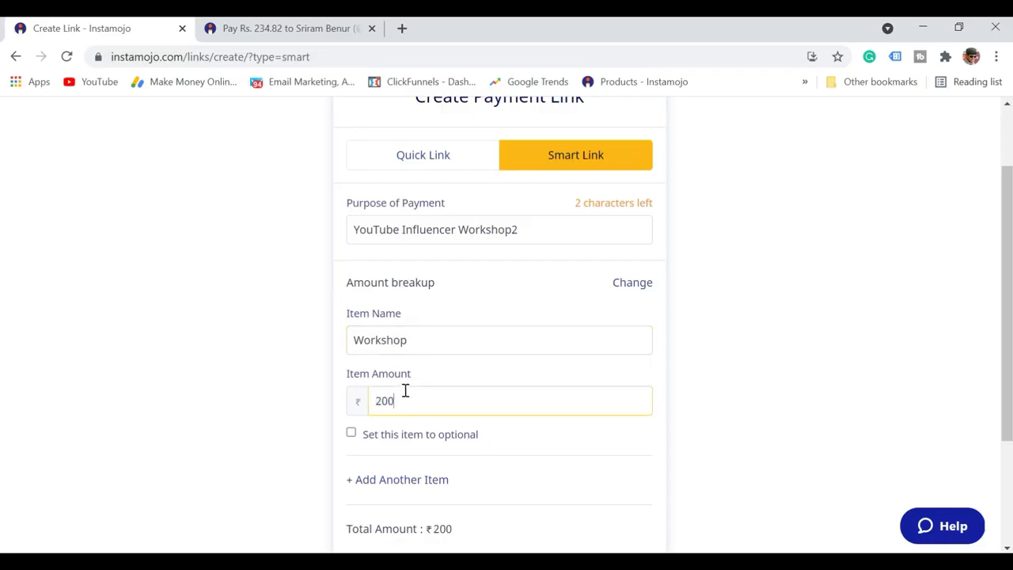
Add a second item named "GST 18%" with an amount of 36 to the amount breakup.
drag(1007, 402, 909, 455)
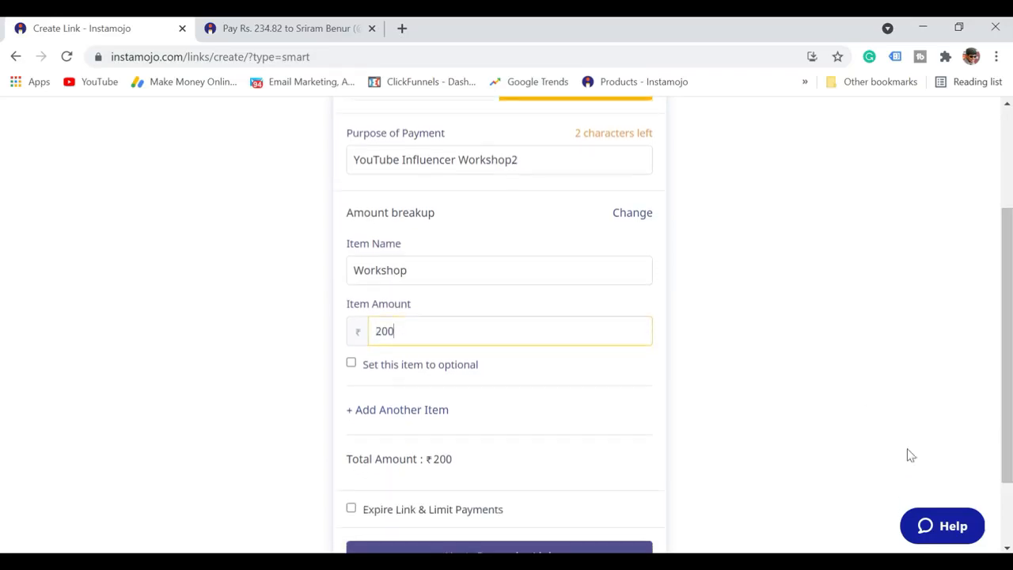
click(416, 410)
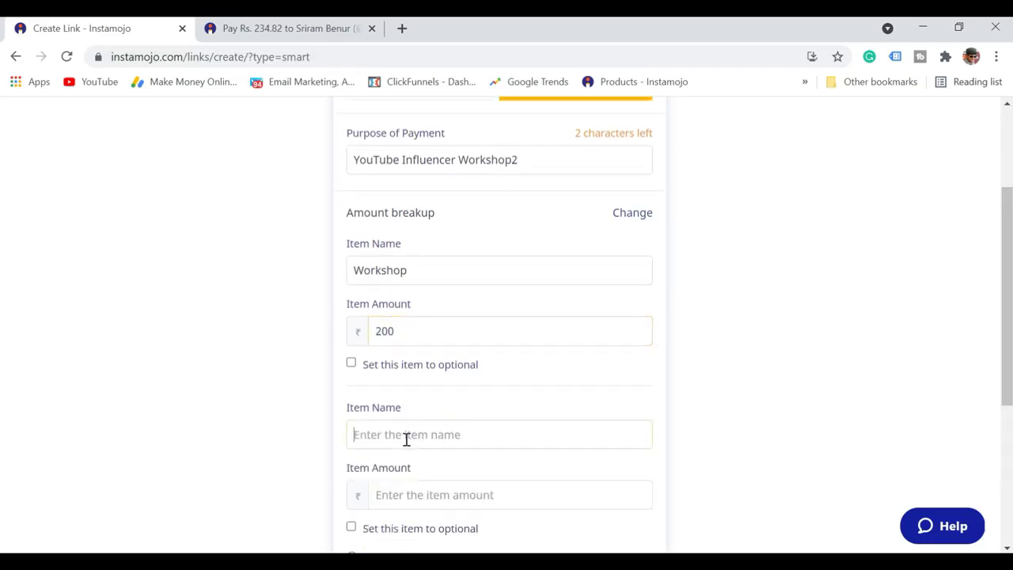
text(GST)
text( 185)
text(%)
text(36)
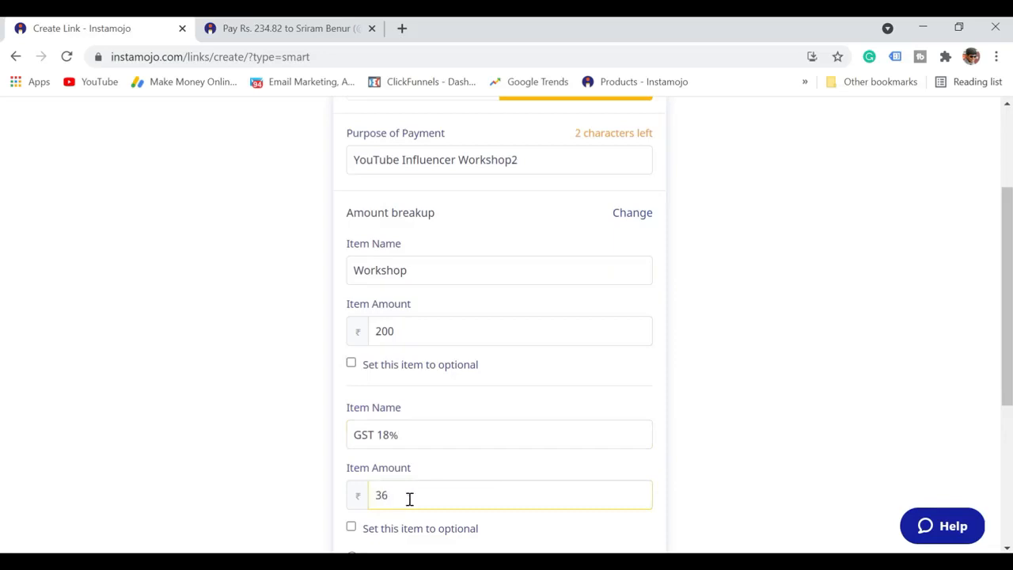
drag(1007, 339, 1001, 459)
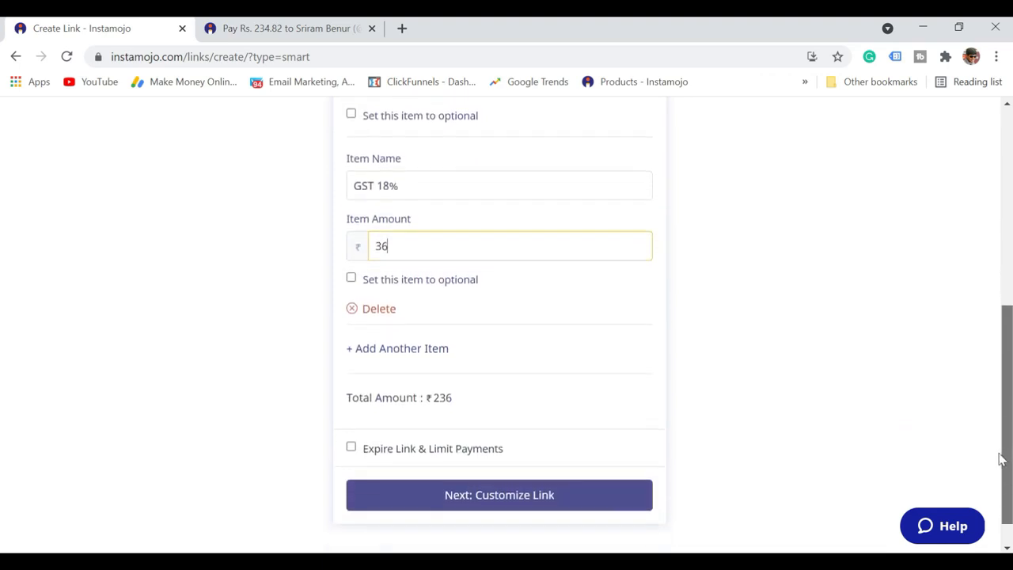
click(441, 454)
scroll(528, 423, down, 2)
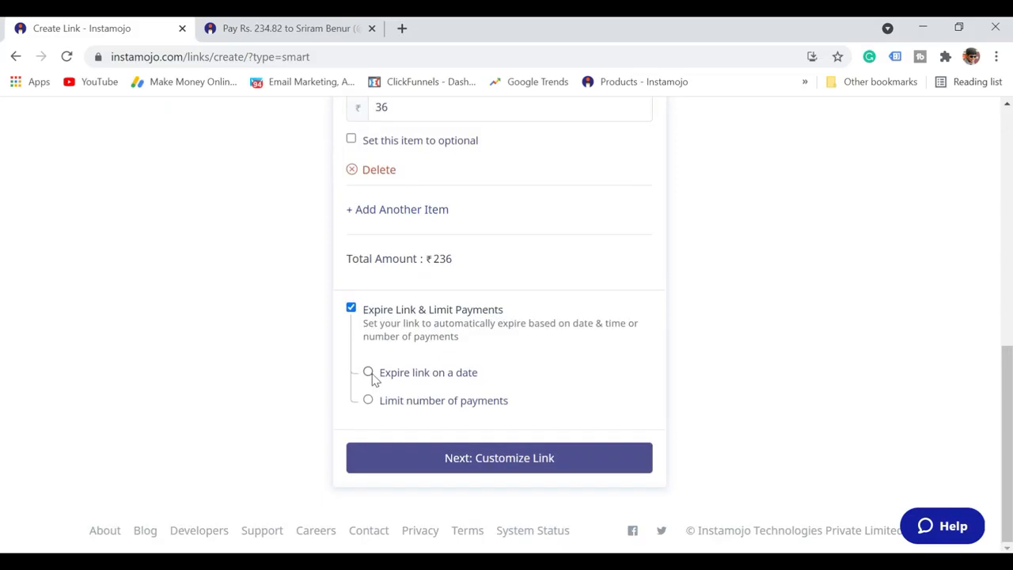
click(421, 409)
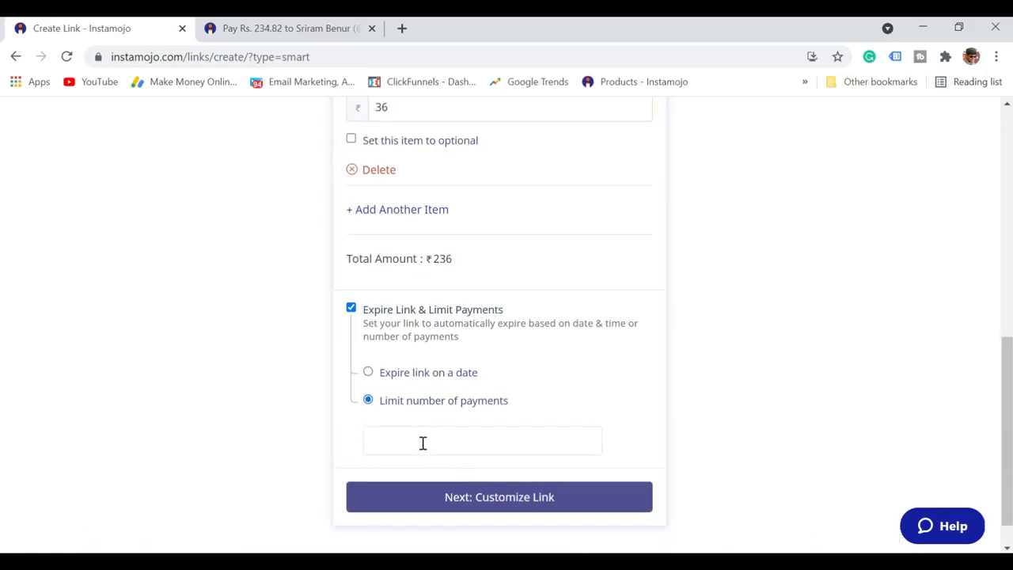
click(352, 310)
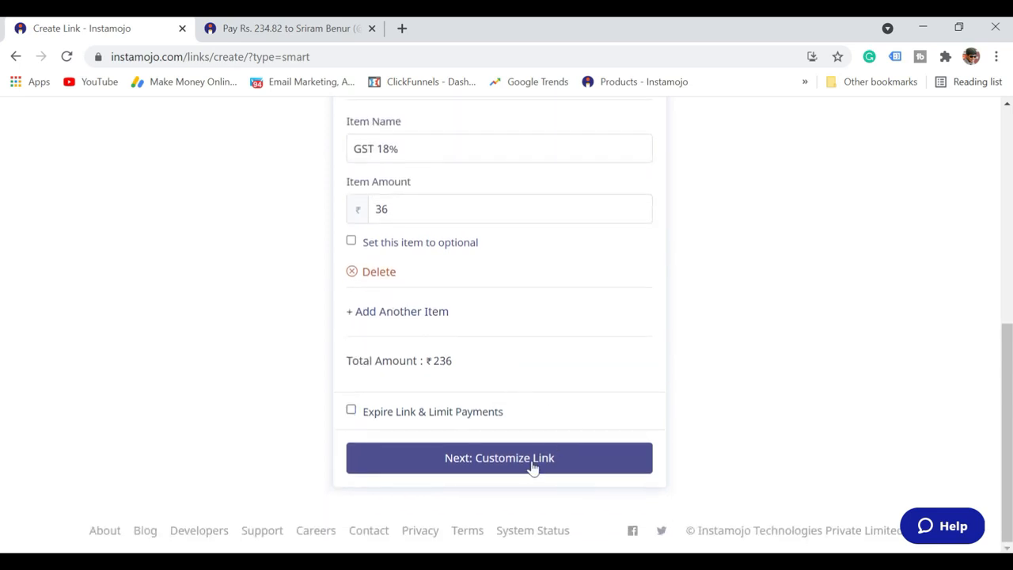
Proceed to customizing the link, enable payment page customization and add the description "Workshop".
click(534, 467)
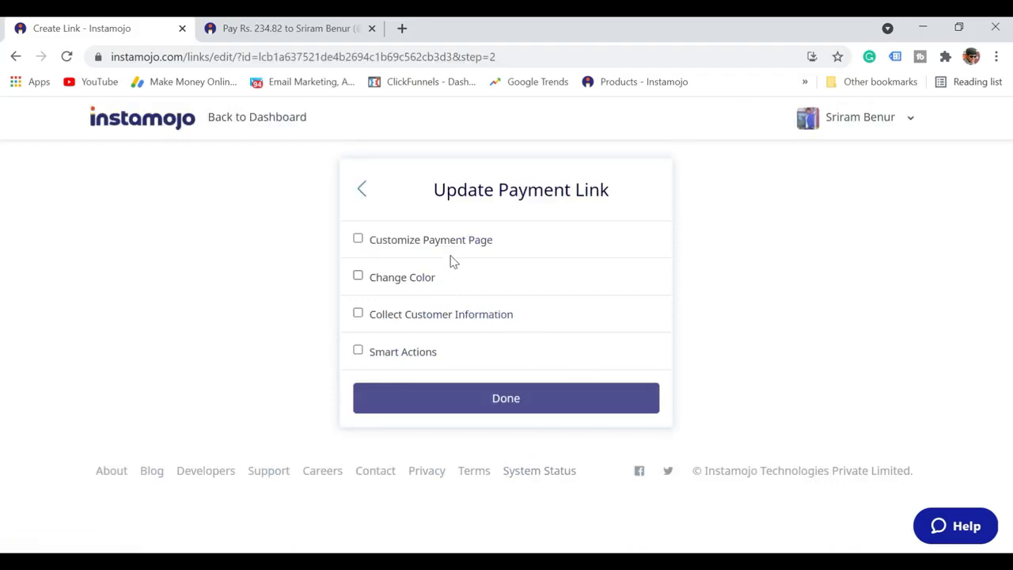
click(480, 244)
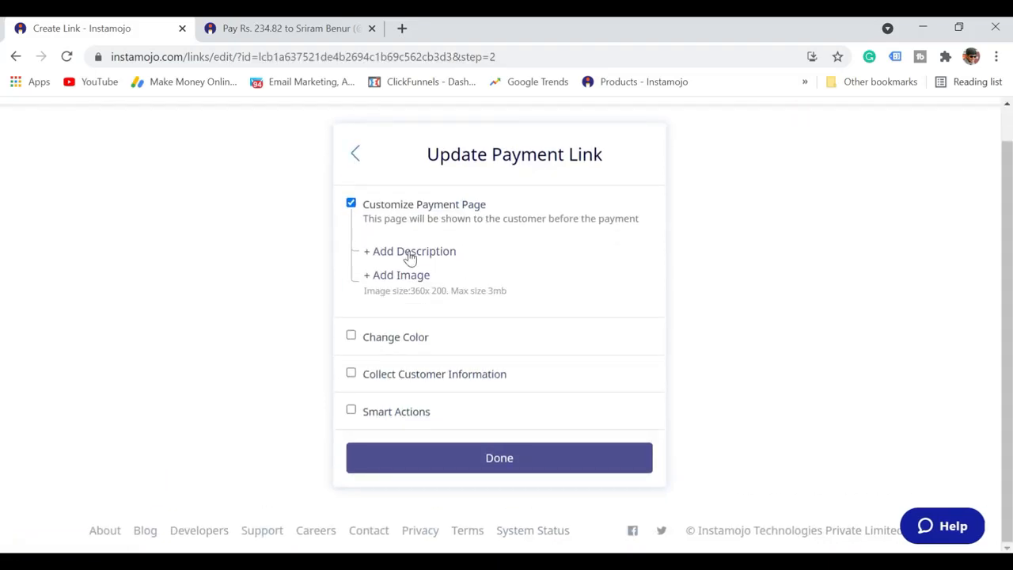
click(409, 254)
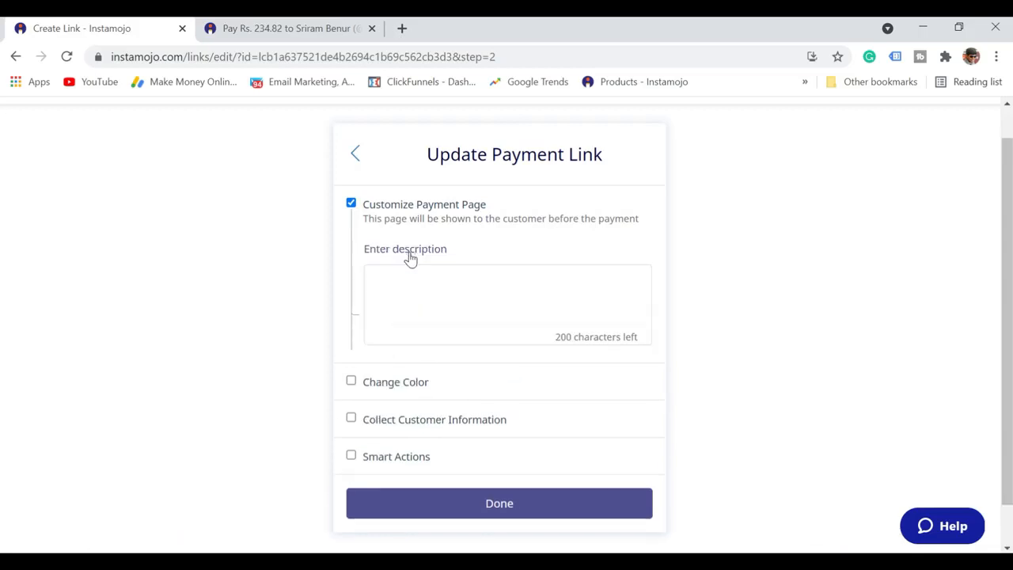
click(408, 289)
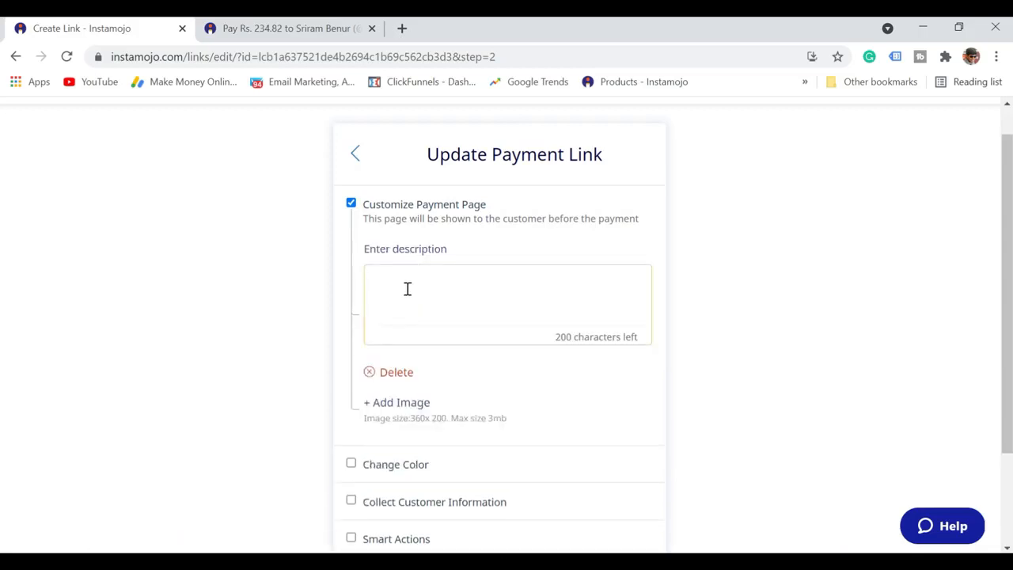
text(Ma)
key(BackSpace)
key(BackSpace)
text(Workshop)
Add the "influencer - Workshop" image from the Desktop to the payment page.
click(405, 403)
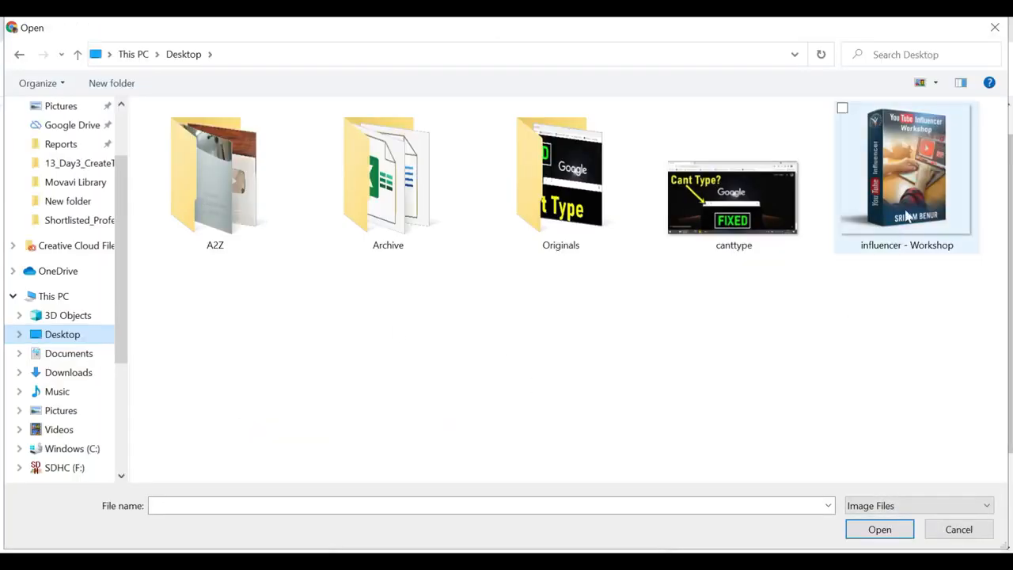
click(908, 218)
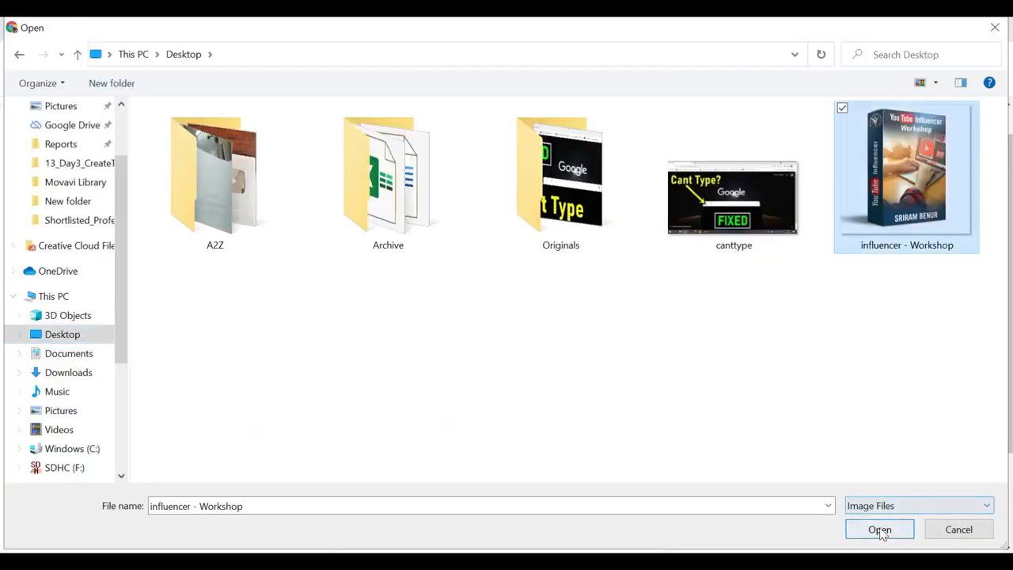
click(877, 529)
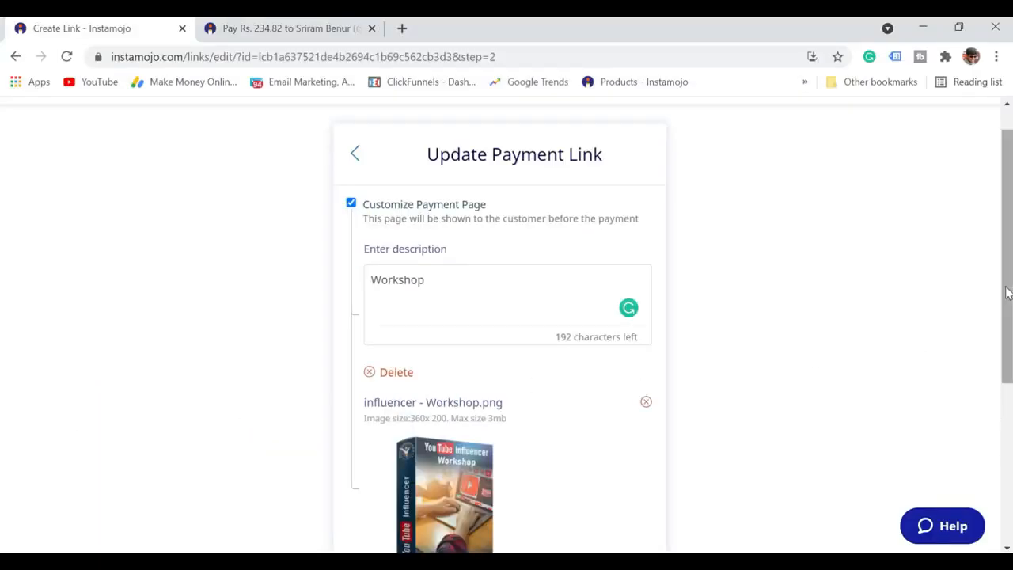
scroll(1006, 294, down, 1)
scroll(1006, 293, down, 2)
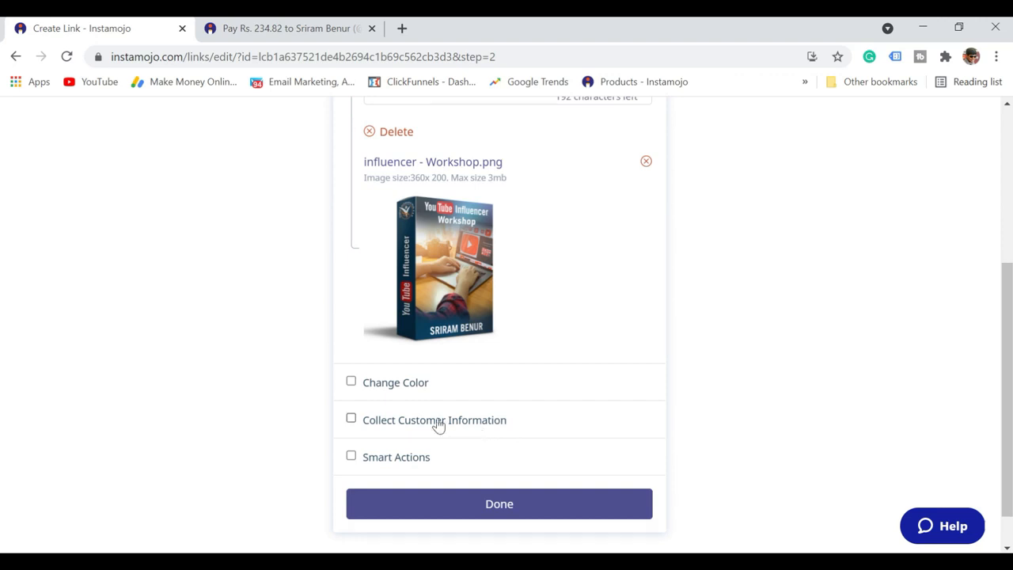
drag(1008, 401, 1009, 412)
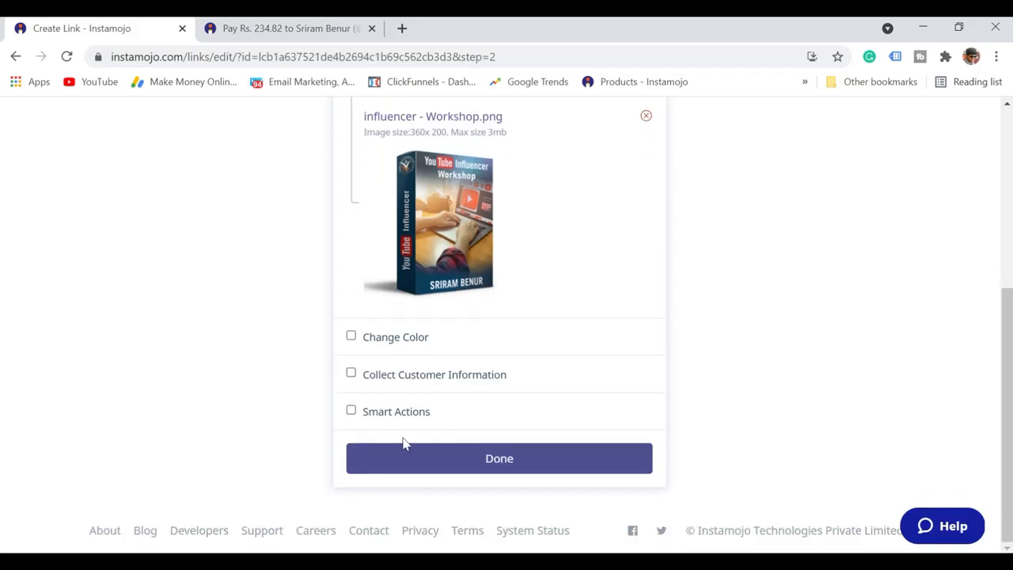
click(424, 410)
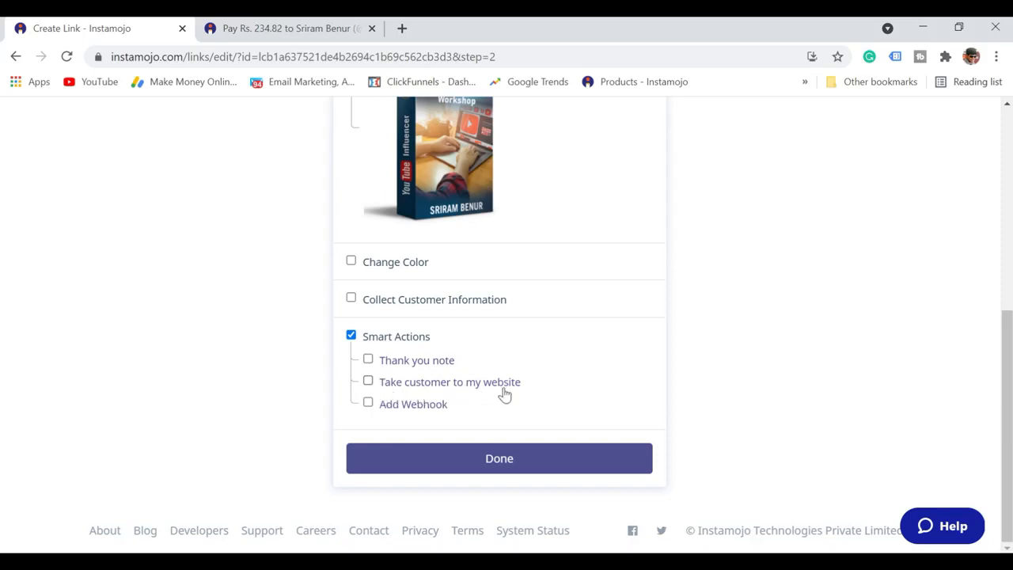
click(368, 382)
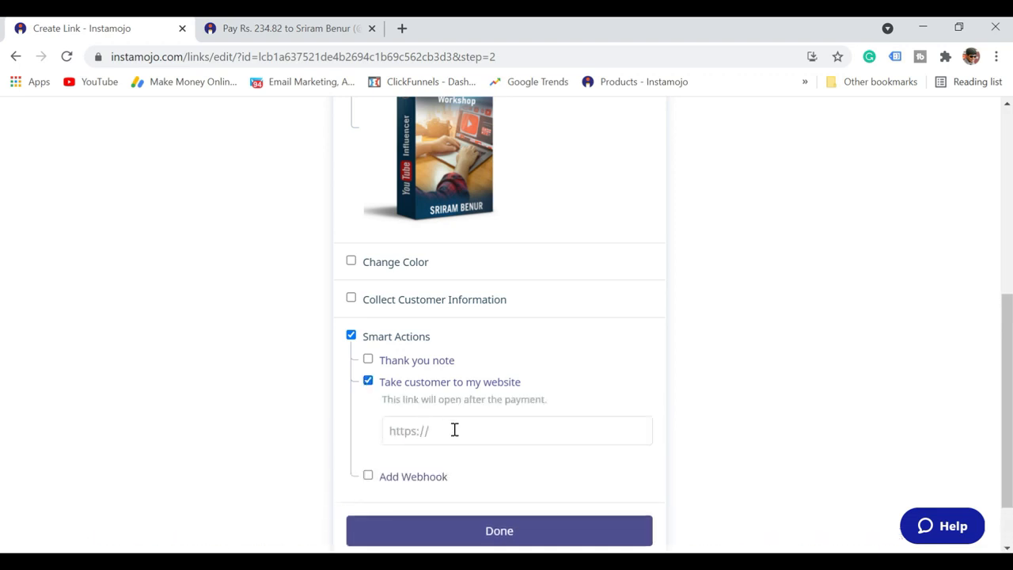
click(402, 28)
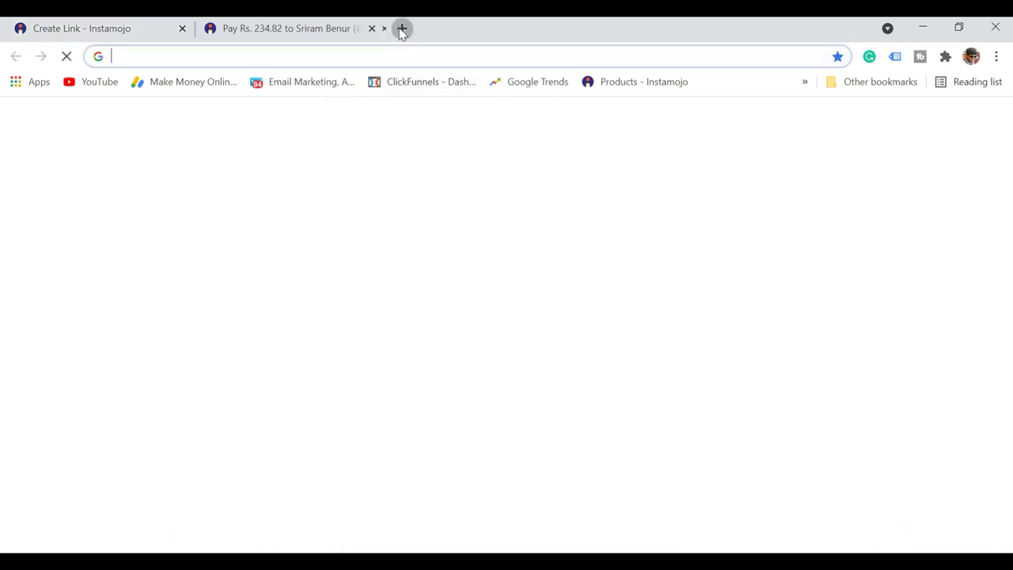
text(digitalachievershub.com)
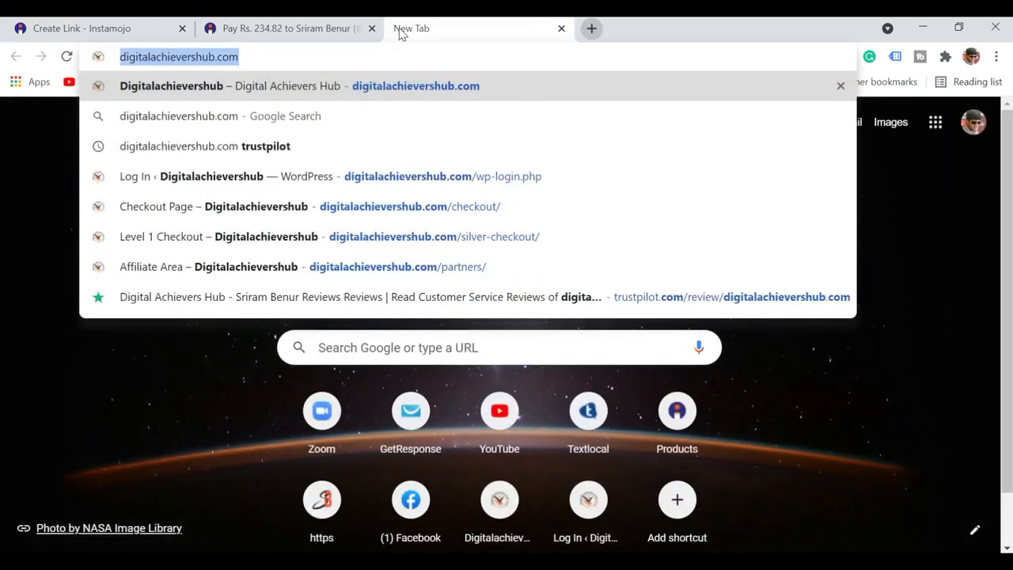
click(403, 430)
text(http://digitalachievershub.com/)
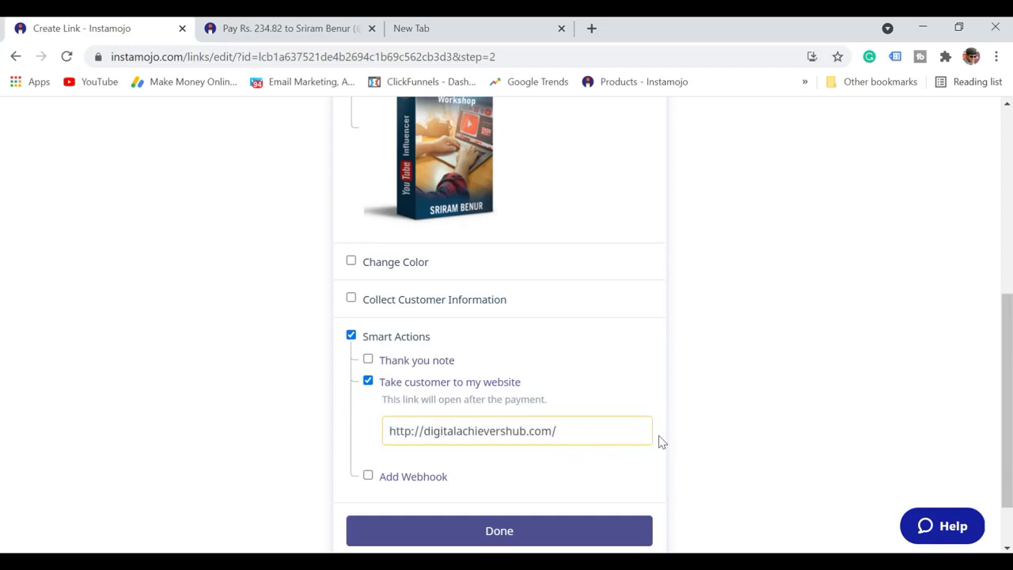
drag(1006, 373, 1006, 406)
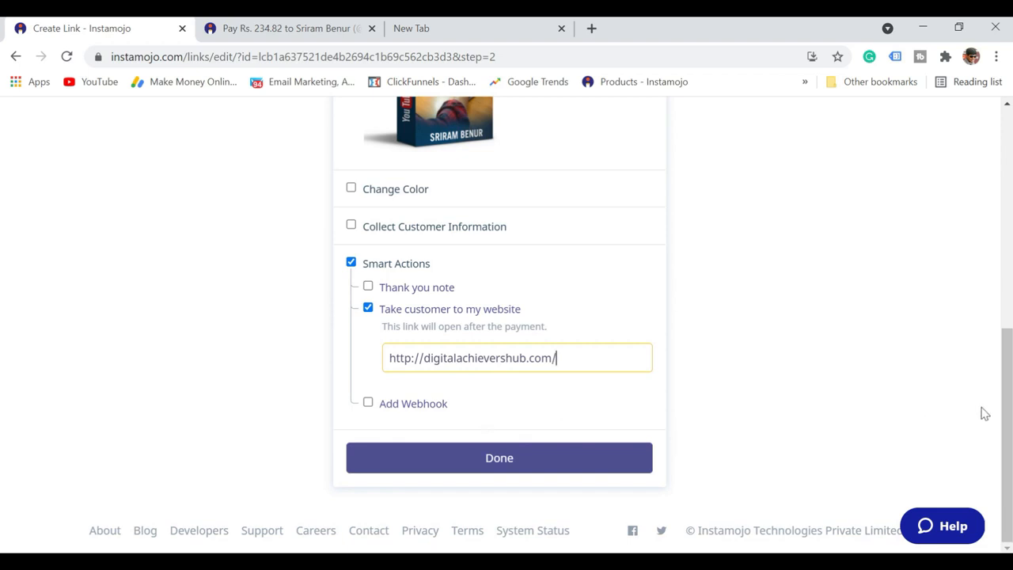
drag(1007, 409, 1007, 378)
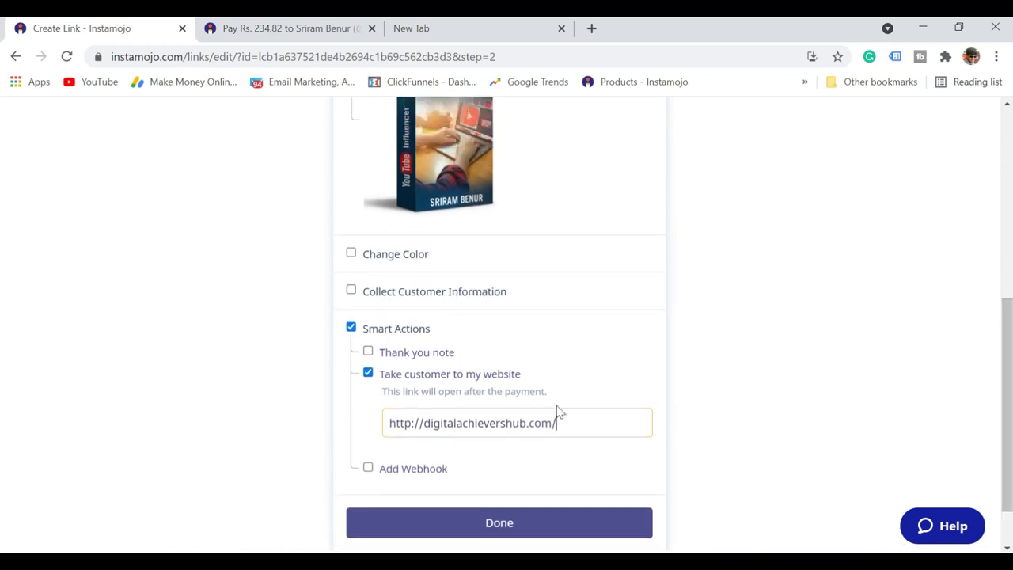
Enable the thank you note for customers after payment and write "Thanks for the purchase." in it.
click(368, 352)
click(432, 400)
text(Thanks for the)
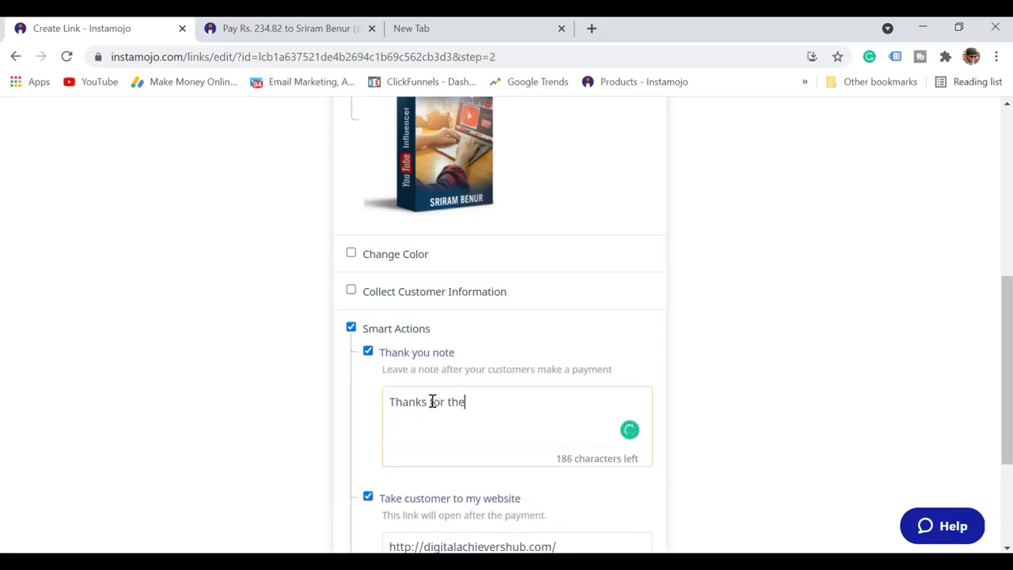
text( purchase.)
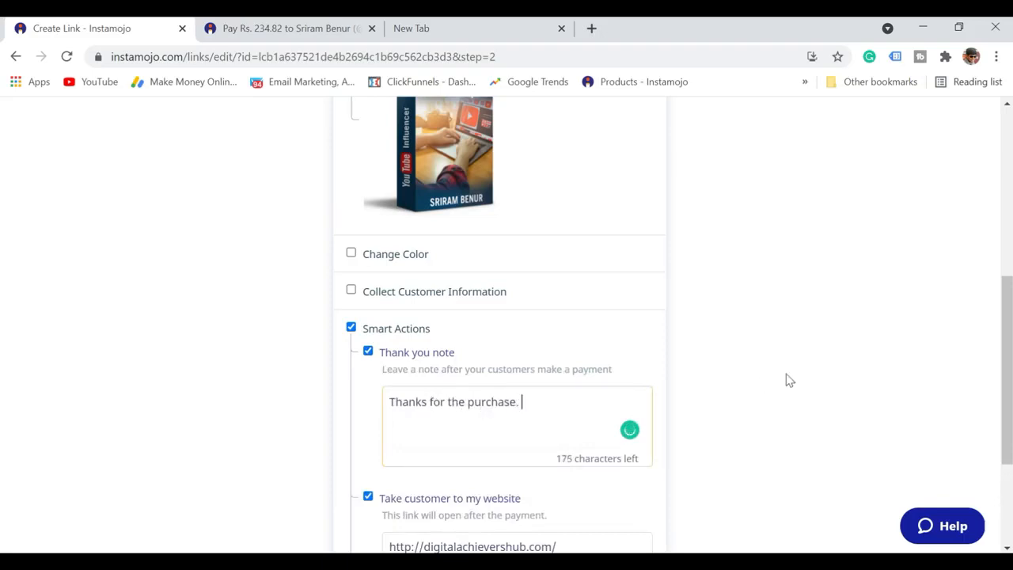
Finish the customization to generate the payment link and copy its short URL.
scroll(1008, 378, down, 1)
scroll(1008, 378, down, 2)
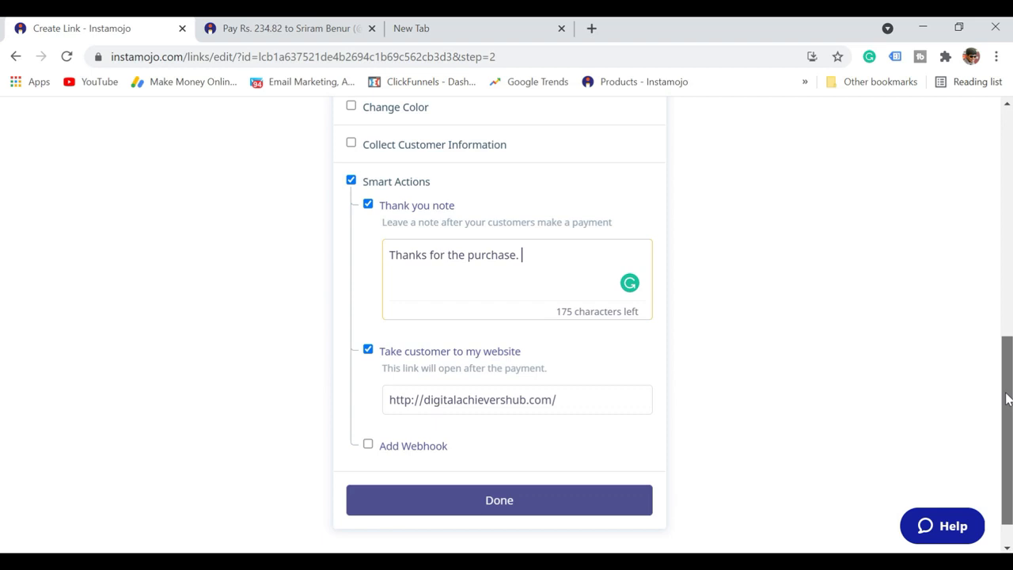
drag(1007, 398, 1010, 425)
click(526, 461)
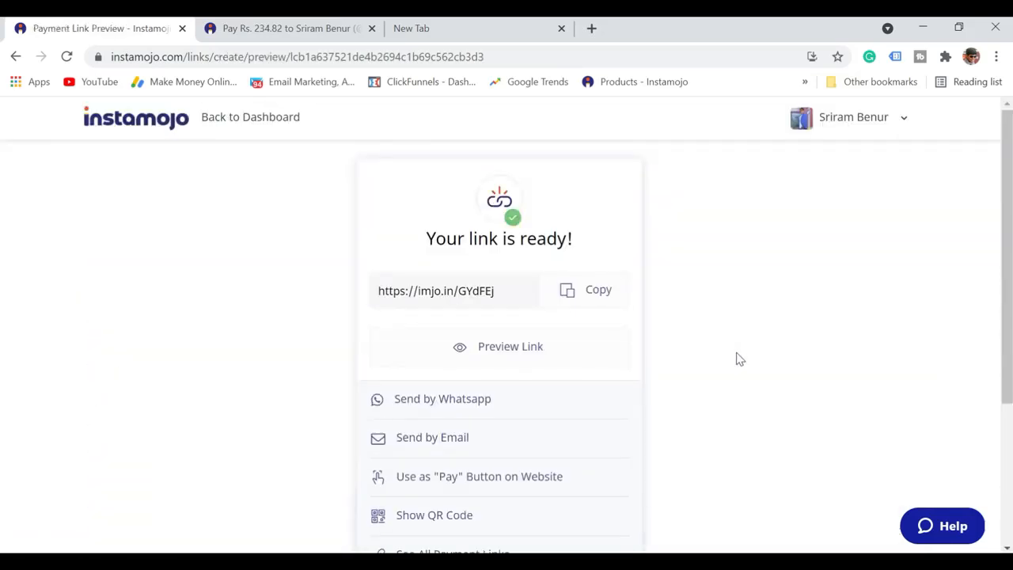
click(599, 294)
Preview the link and examine the payment page's image, title, description, Workshop and GST 18% amounts, and total.
click(519, 351)
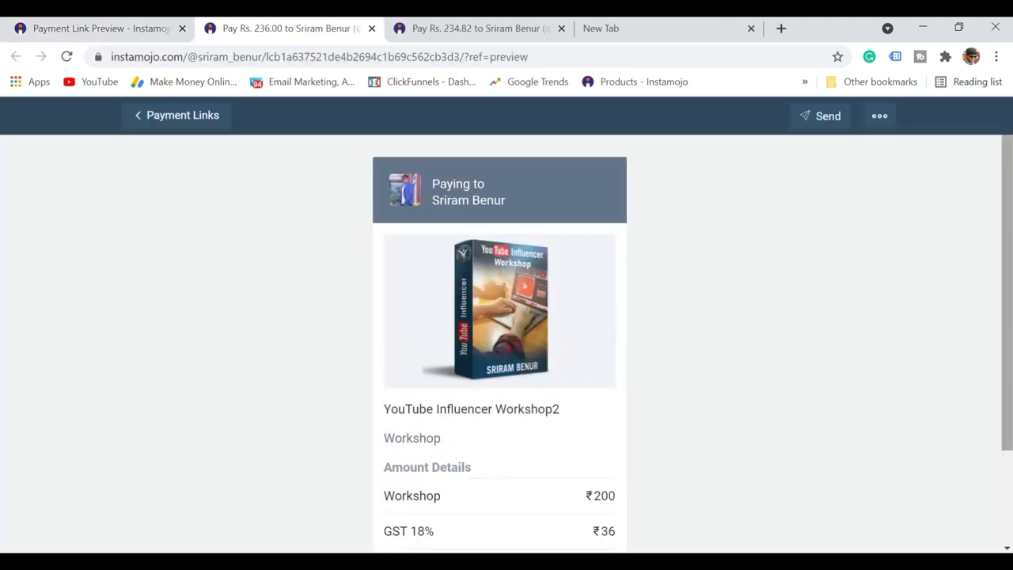
drag(1010, 208, 1010, 268)
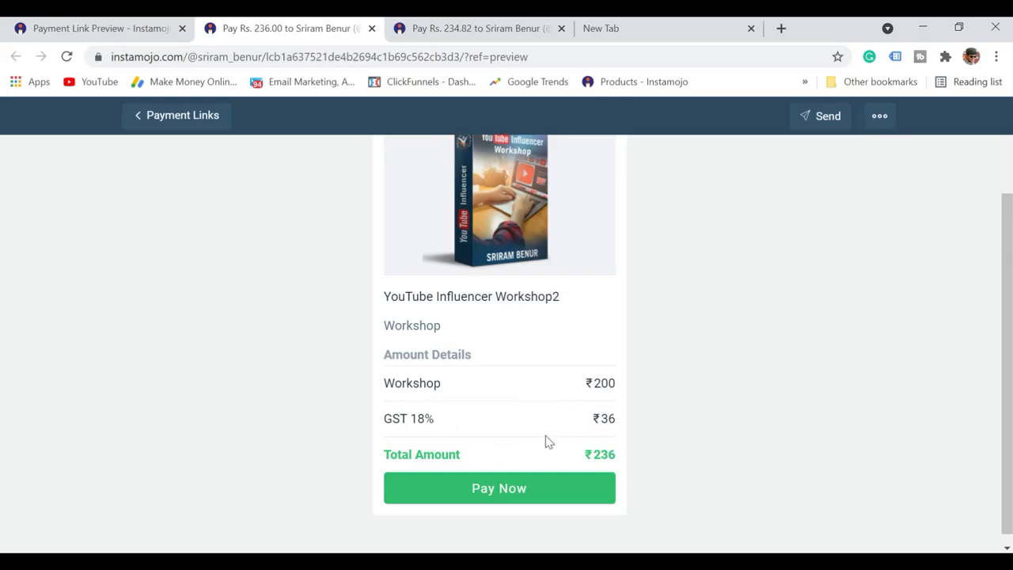
scroll(1007, 423, down, 1)
drag(1006, 423, 1006, 273)
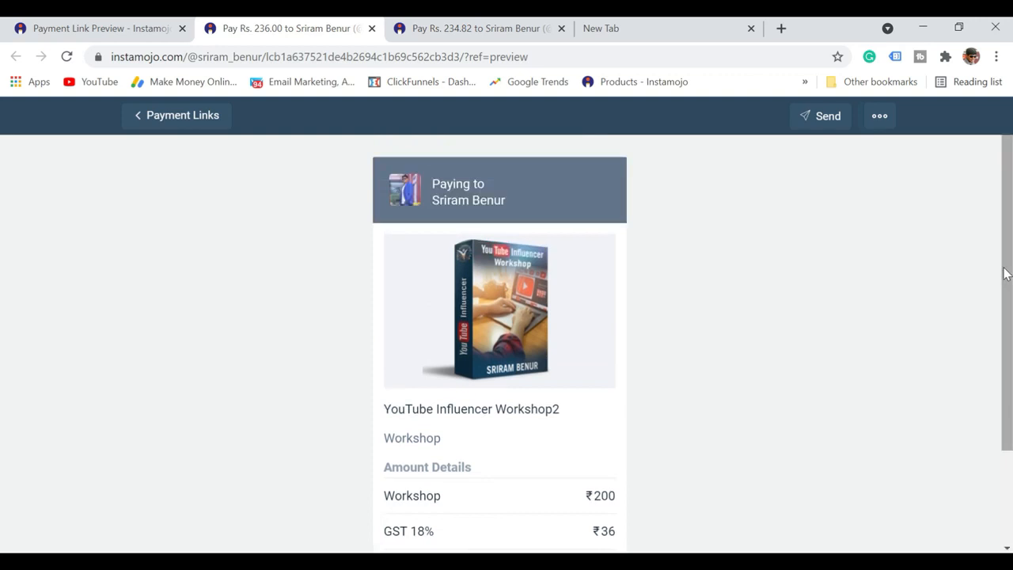
drag(1005, 273, 995, 380)
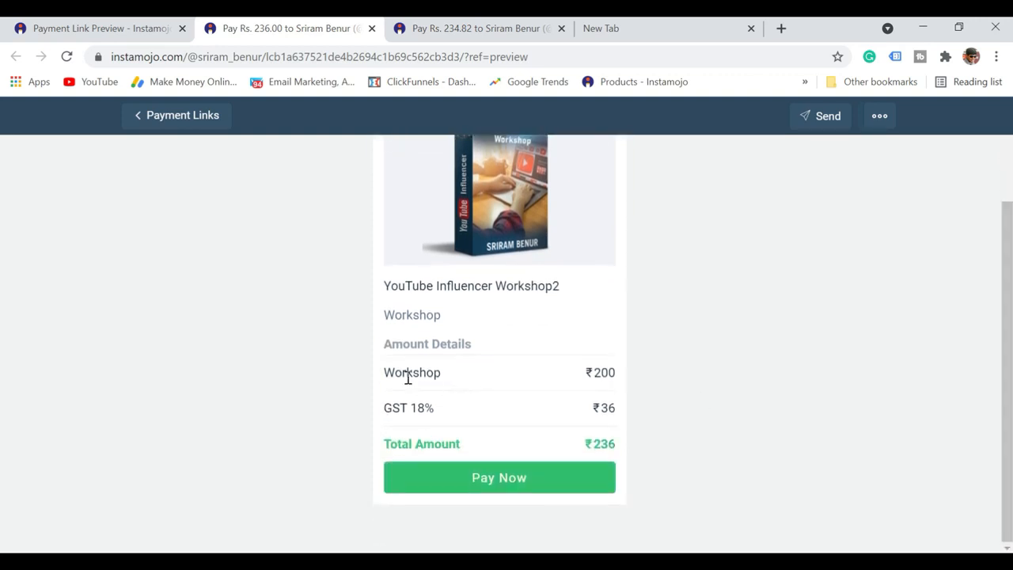
drag(395, 372, 616, 376)
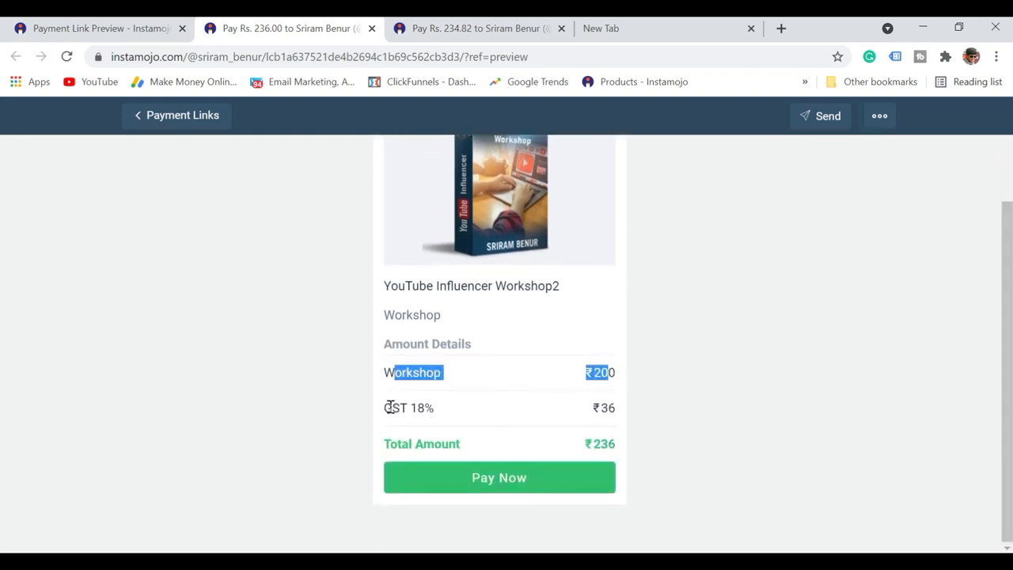
drag(393, 408, 626, 407)
drag(424, 444, 738, 443)
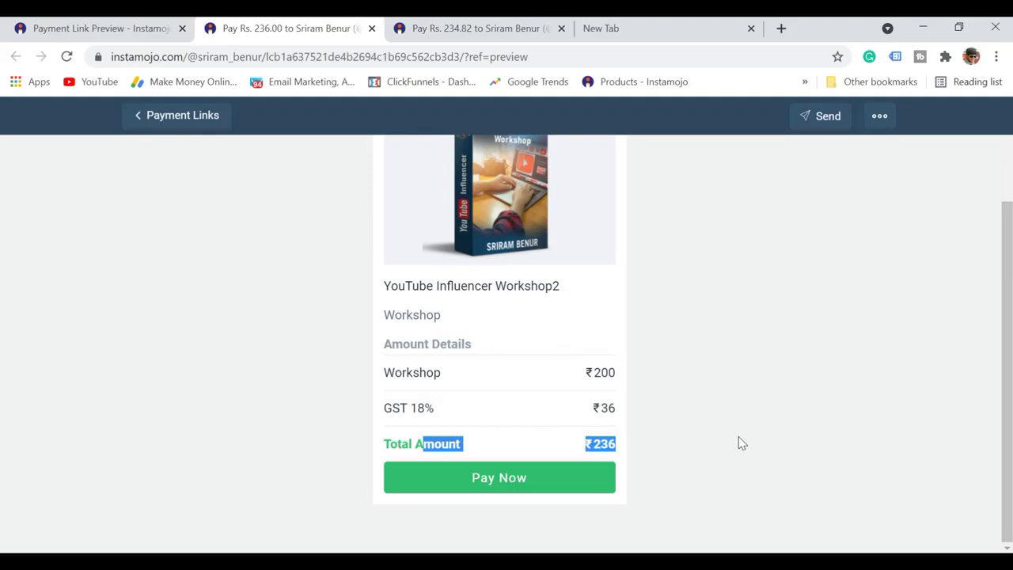
click(949, 561)
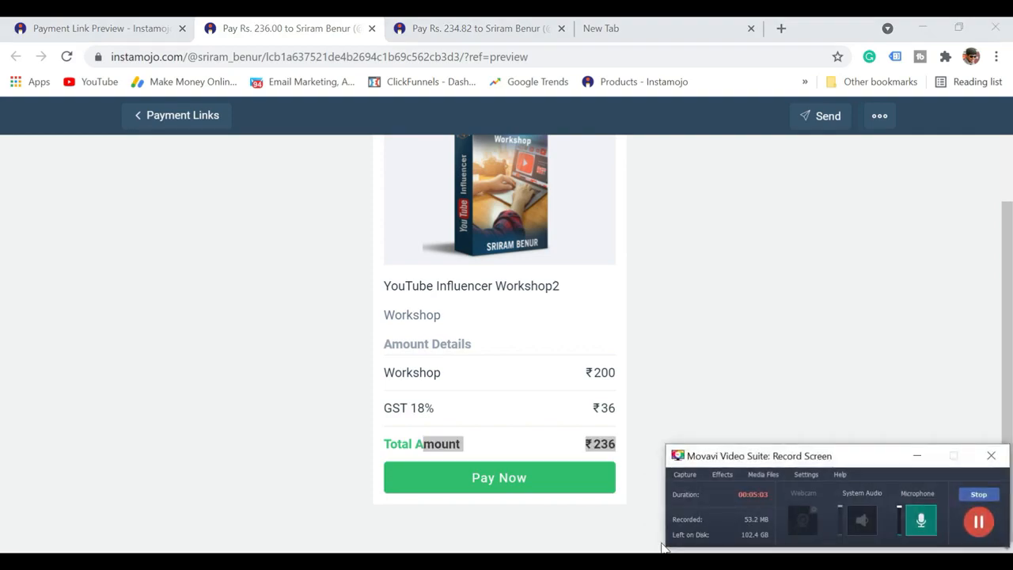